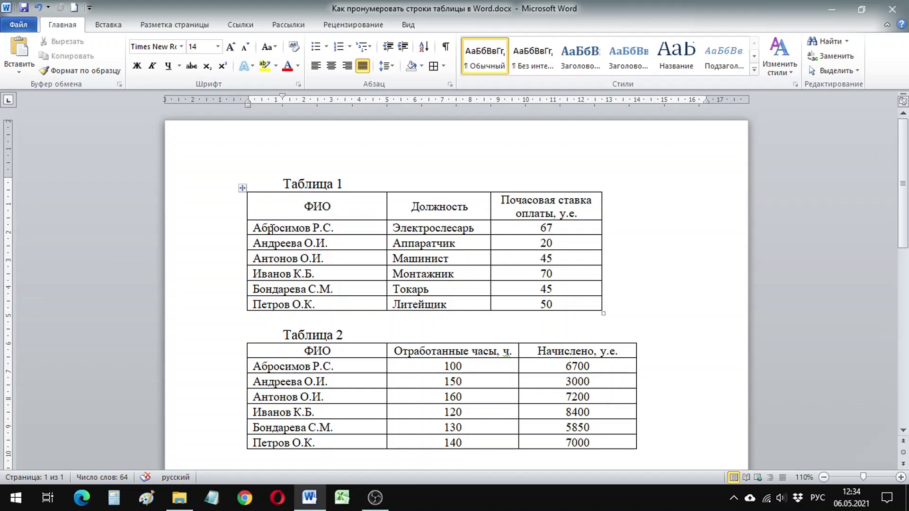
# - Number Table 1's six ФИО names 1. to 6., trying the 1) and Roman formats before keeping 1
pyautogui.moveTo(272, 229); pyautogui.dragTo(293, 305)
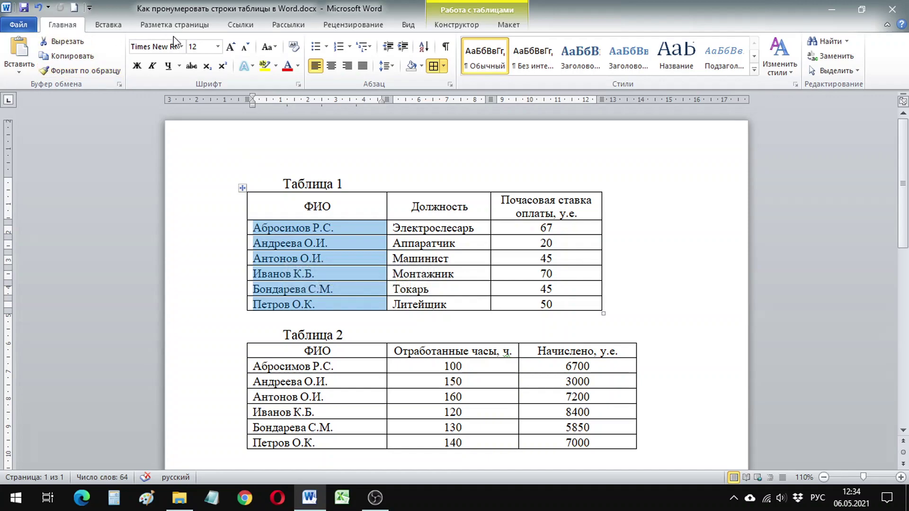
pyautogui.click(339, 47)
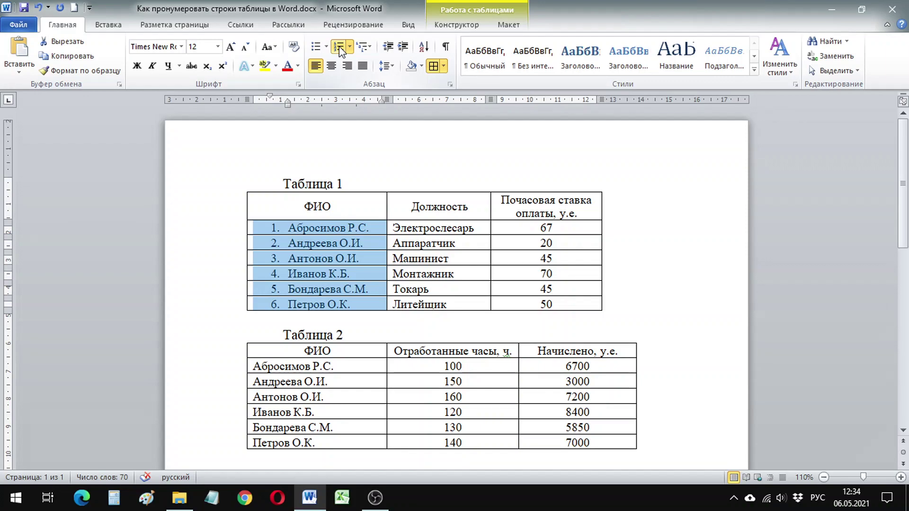
pyautogui.click(351, 46)
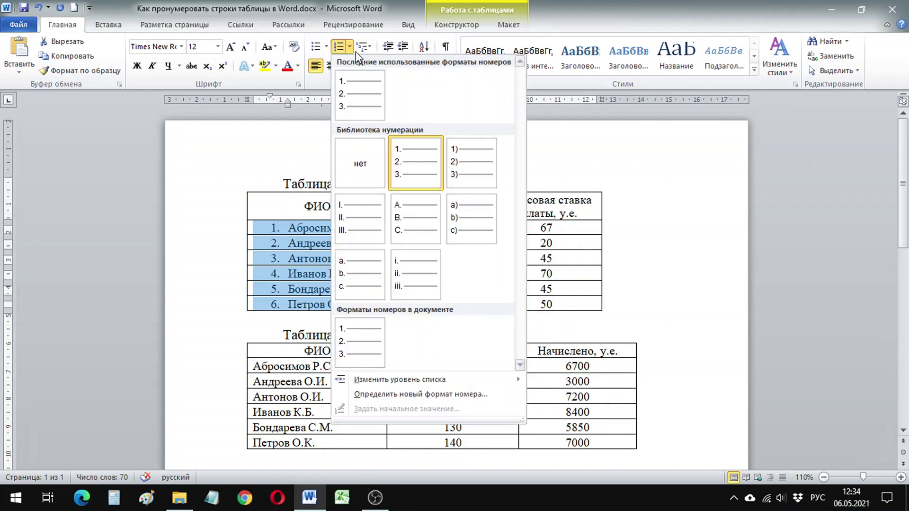
pyautogui.click(468, 159)
pyautogui.click(350, 47)
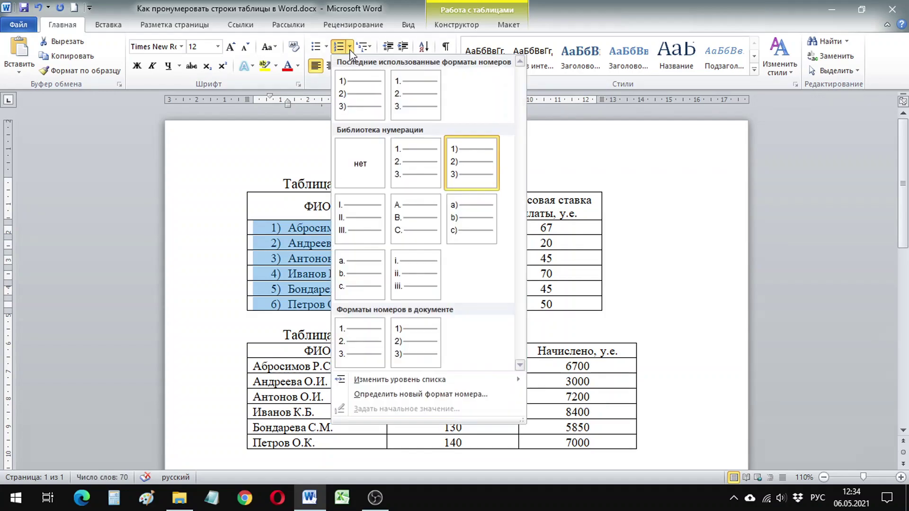
pyautogui.click(363, 208)
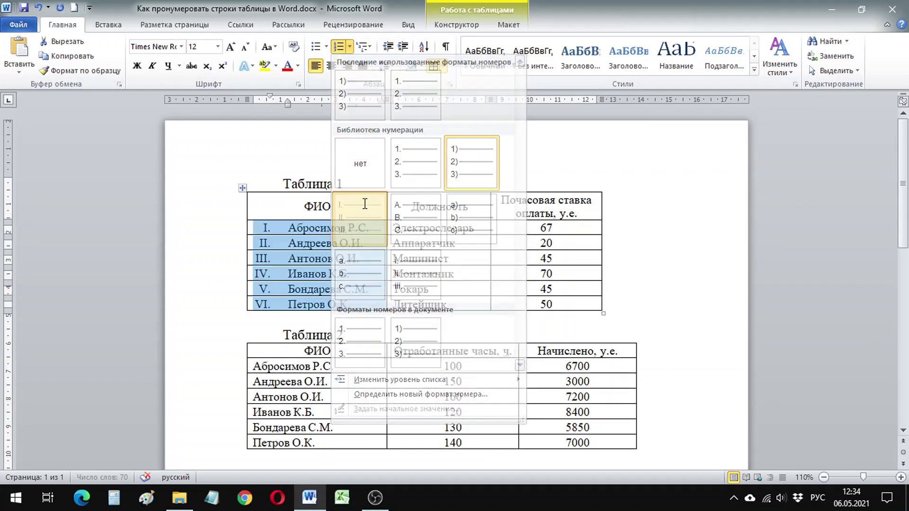
pyautogui.click(350, 49)
pyautogui.click(415, 159)
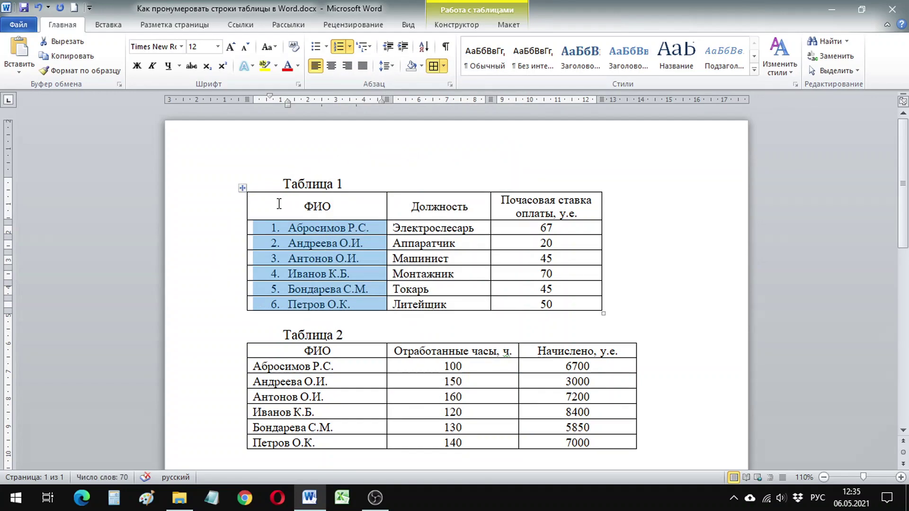
# - Move the list indent markers left so each number sits at the cell edge beside its name
pyautogui.moveTo(270, 96); pyautogui.dragTo(256, 96)
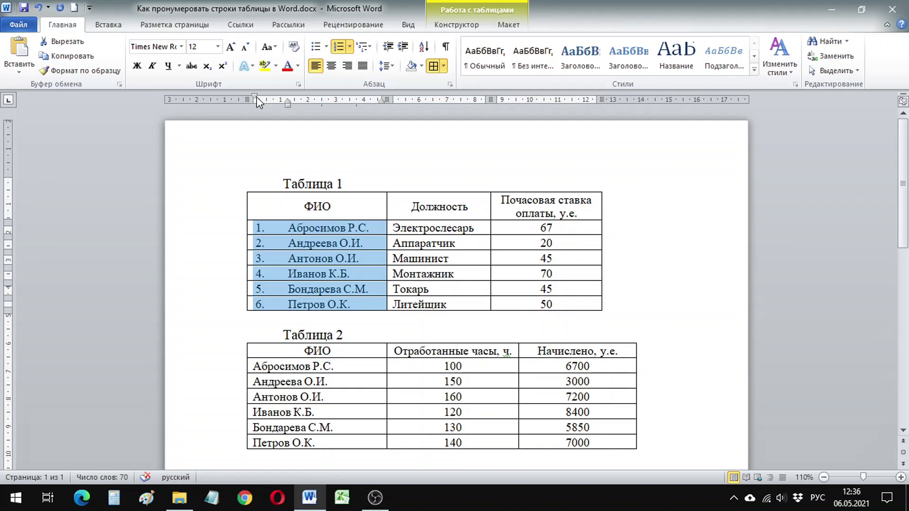
pyautogui.moveTo(288, 103); pyautogui.dragTo(269, 104)
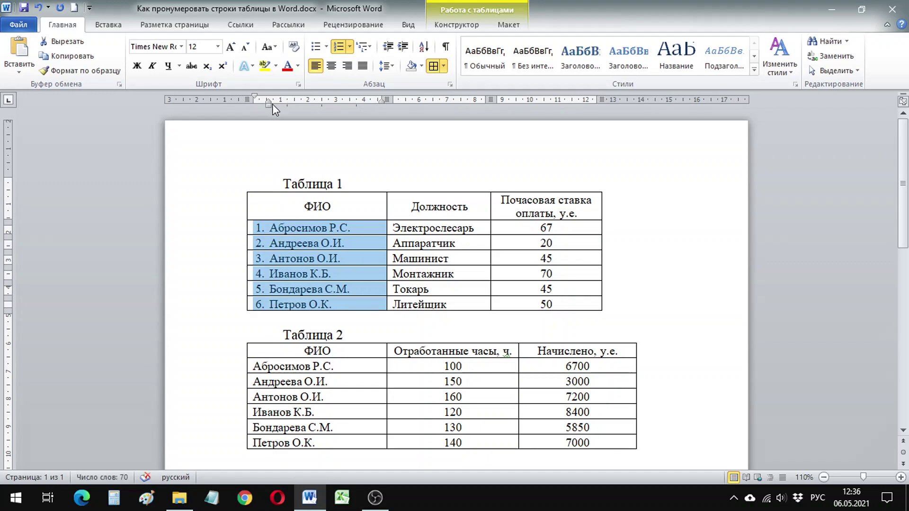
pyautogui.click(292, 240)
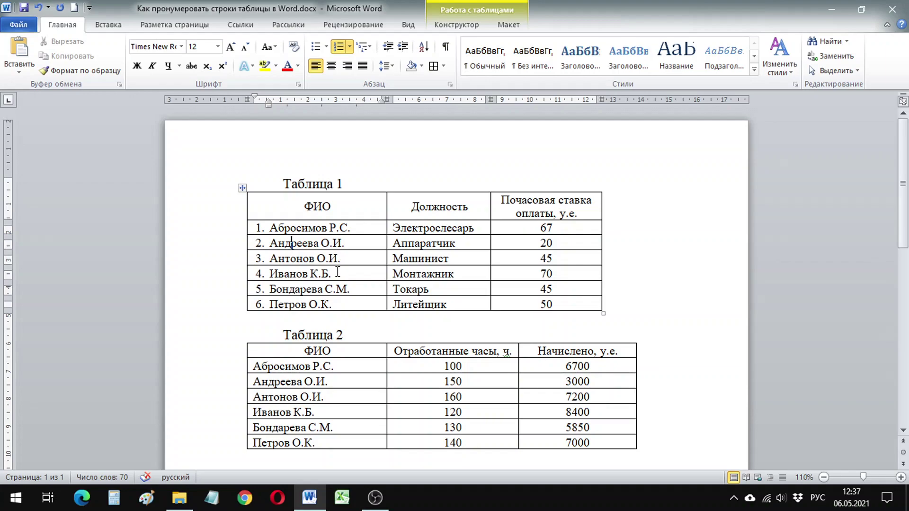
# - Delete the entire Токарь row from Table 1, leaving the names numbered 1 to 5
pyautogui.rightClick(310, 286)
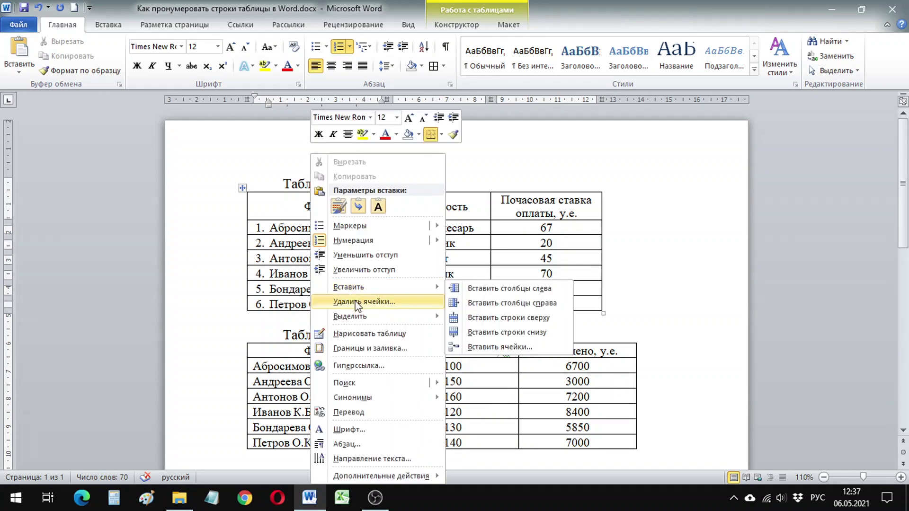
pyautogui.click(356, 303)
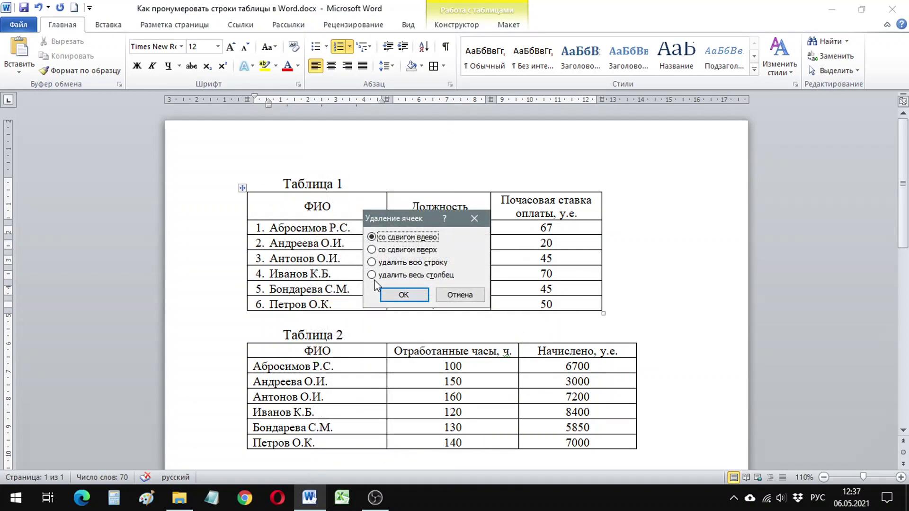
pyautogui.click(373, 263)
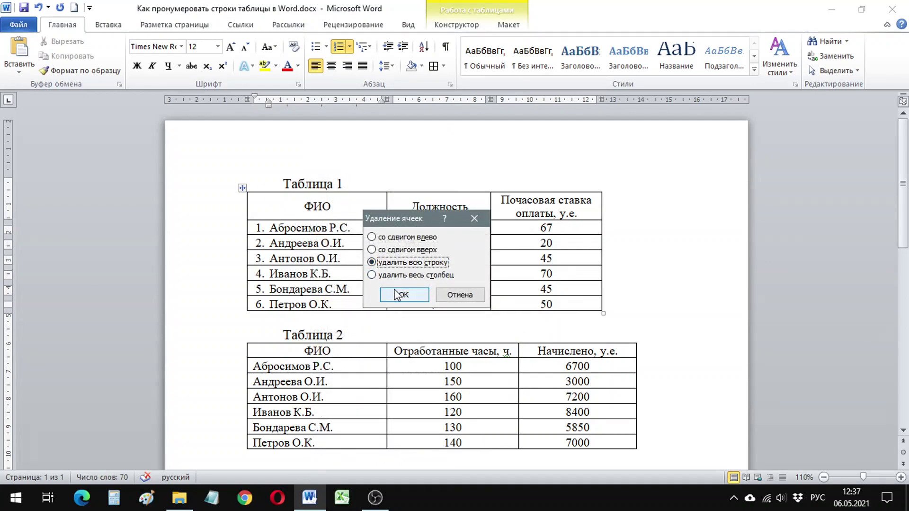
pyautogui.click(401, 295)
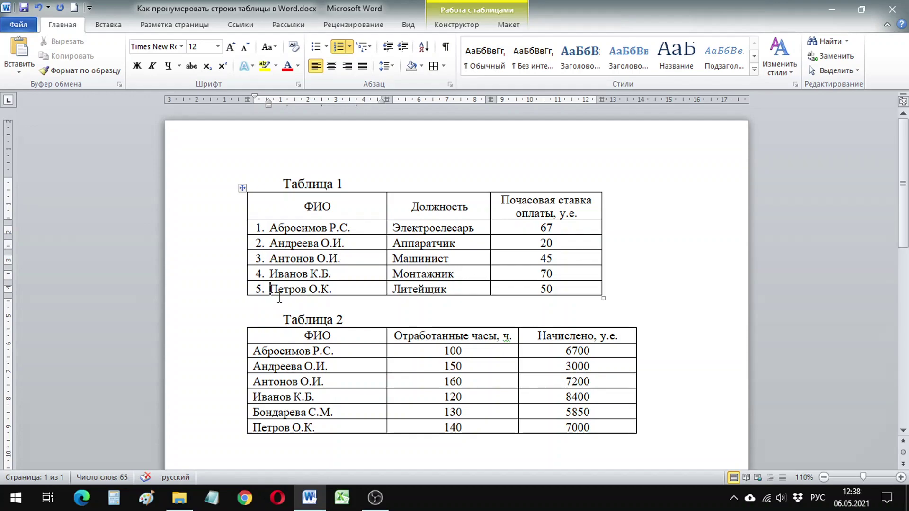
pyautogui.rightClick(290, 258)
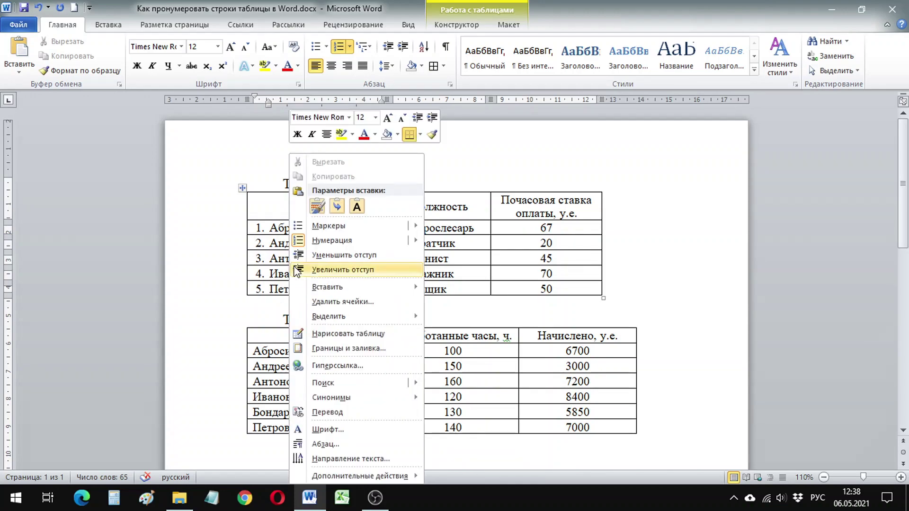
pyautogui.moveTo(328, 287)
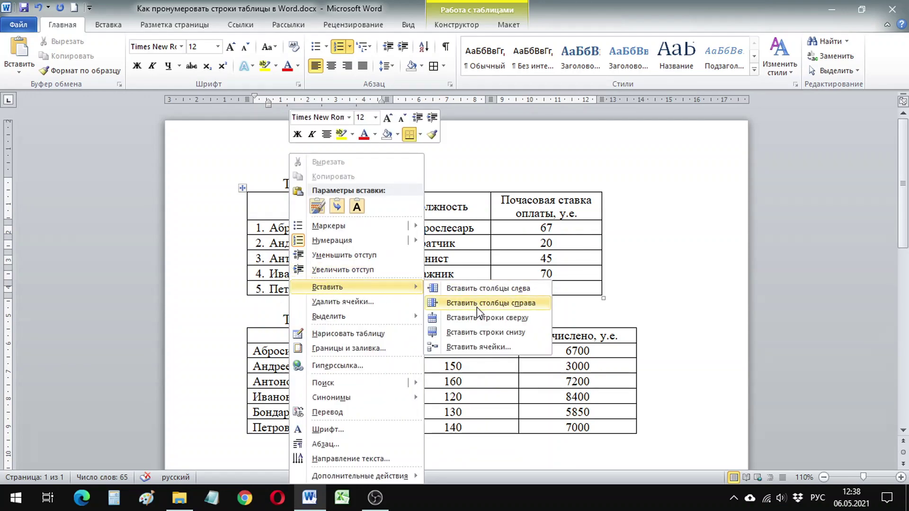
# - Insert a row above row 3, enter a new employee's name, then undo both changes
pyautogui.click(488, 319)
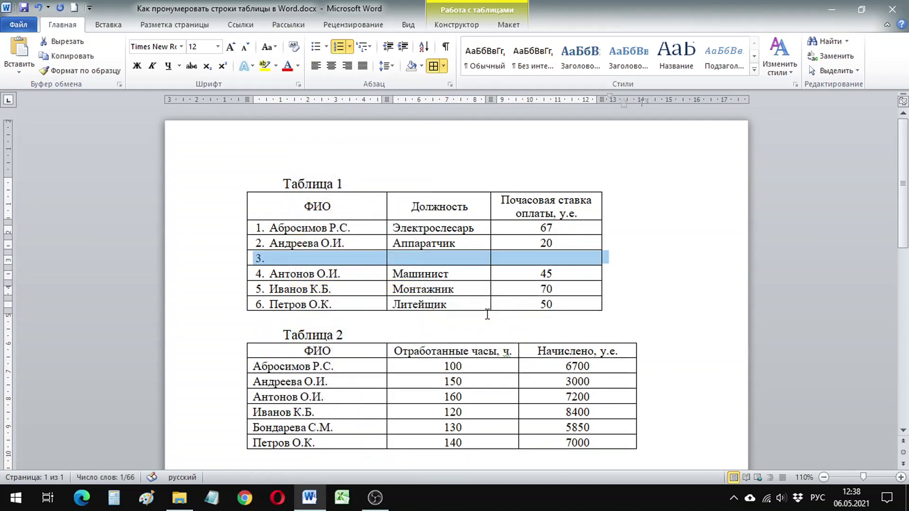
pyautogui.click(369, 262)
pyautogui.write('Сидоров А.К.')
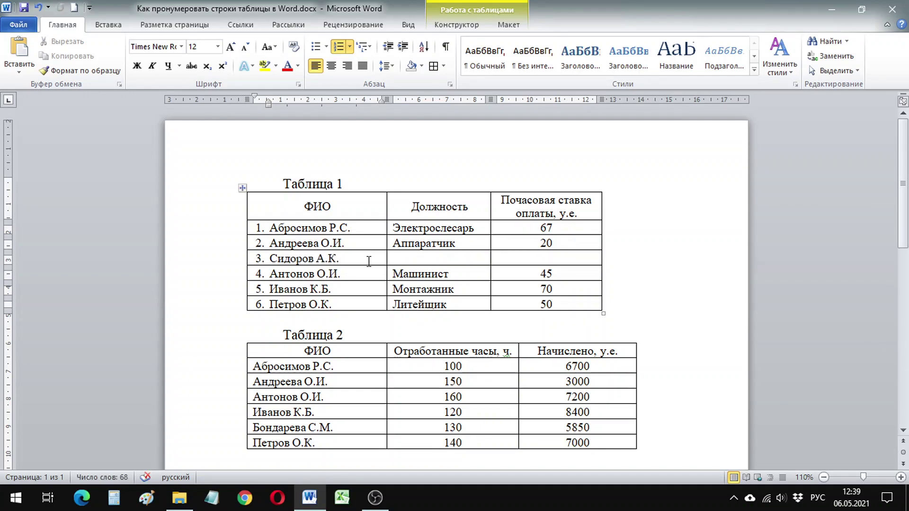
pyautogui.click(38, 9)
pyautogui.click(38, 9)
# - Undo the row deletion and numbering so Table 1 shows six plain, unnumbered names
pyautogui.click(38, 9)
pyautogui.click(38, 9)
pyautogui.click(38, 8)
pyautogui.click(38, 9)
pyautogui.click(38, 8)
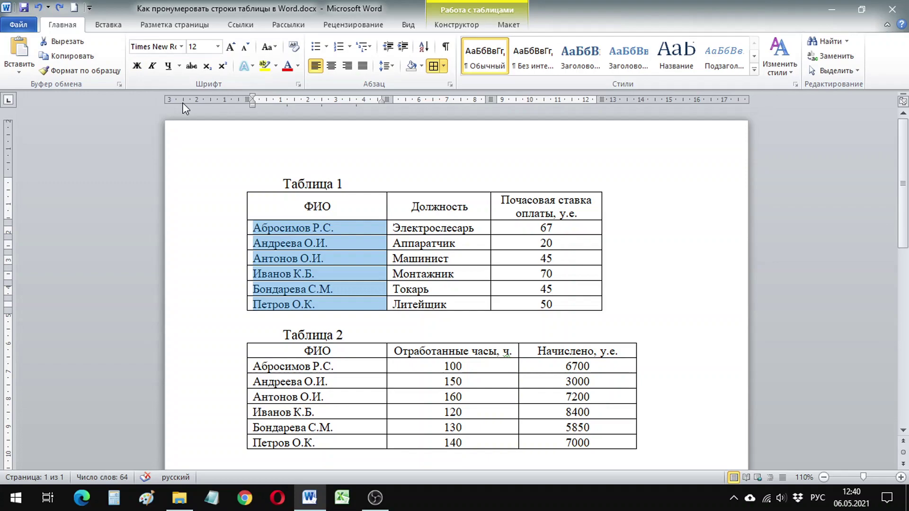
pyautogui.click(284, 182)
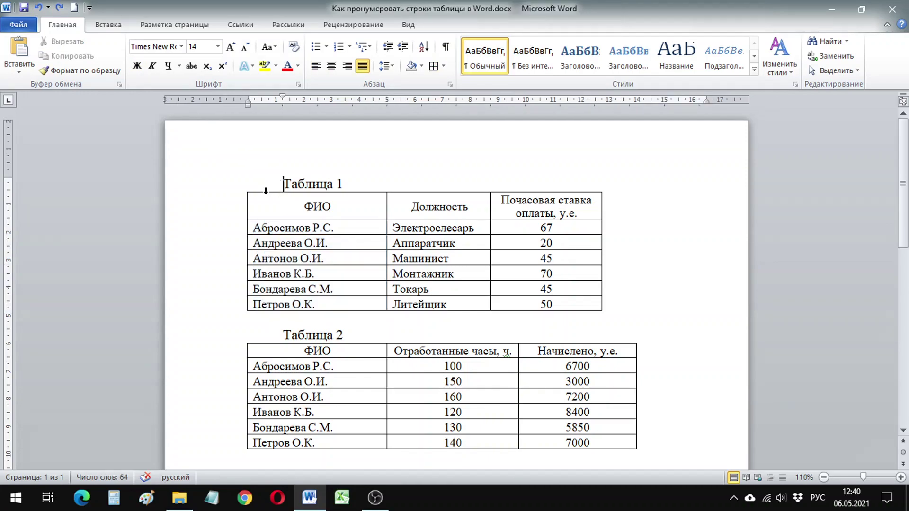
# - Insert a new leftmost column in Table 1 and head it with №
pyautogui.moveTo(317, 249)
pyautogui.rightClick(276, 241)
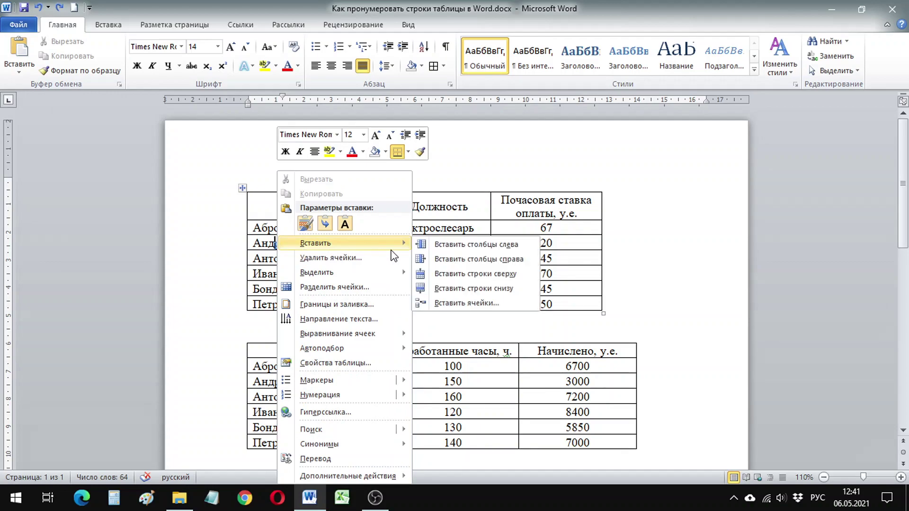
pyautogui.click(444, 246)
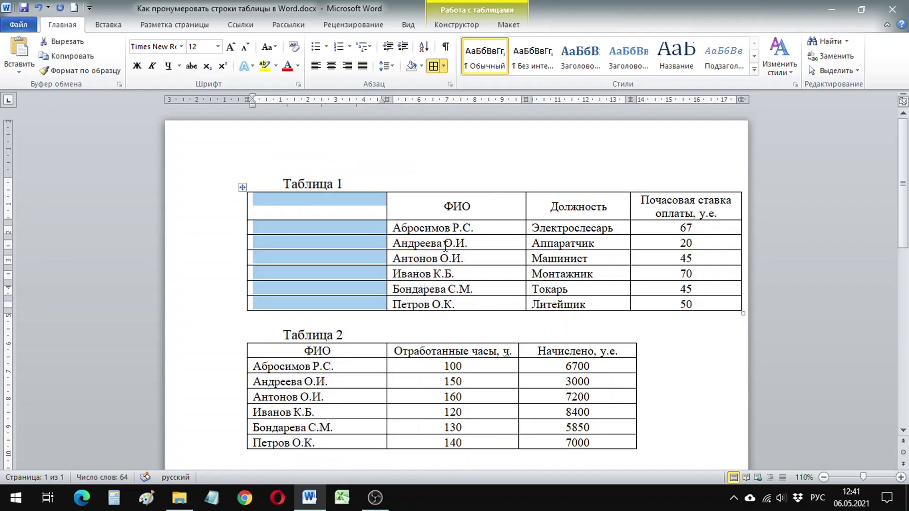
pyautogui.click(348, 200)
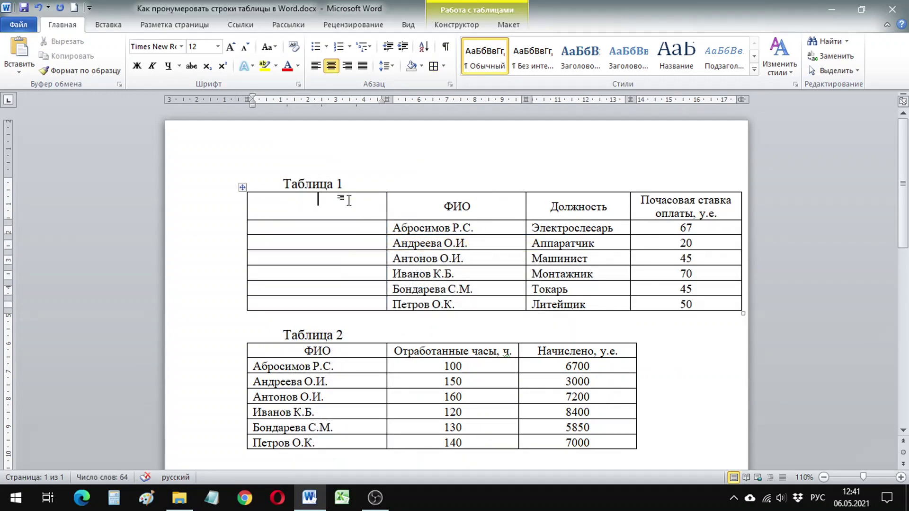
pyautogui.write('№')
# - Number the six empty cells under the № header 1. to 6
pyautogui.moveTo(332, 227); pyautogui.dragTo(332, 304)
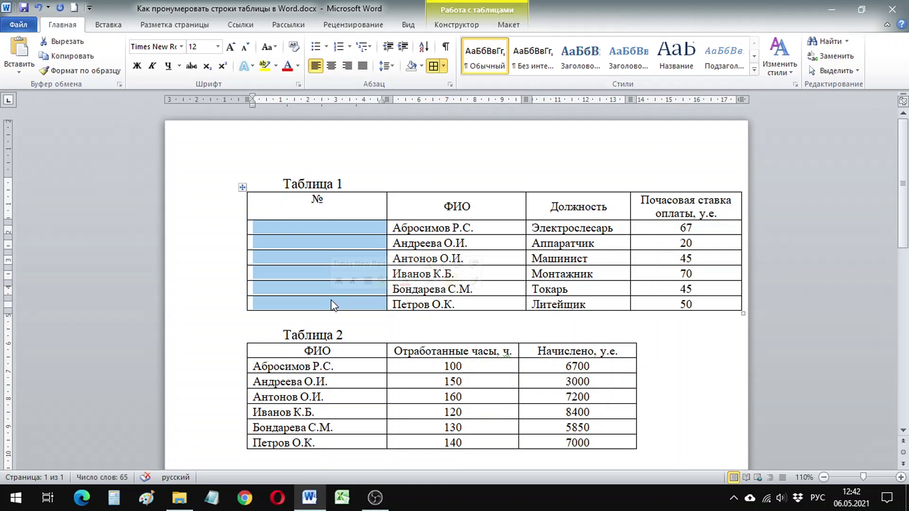
pyautogui.click(339, 48)
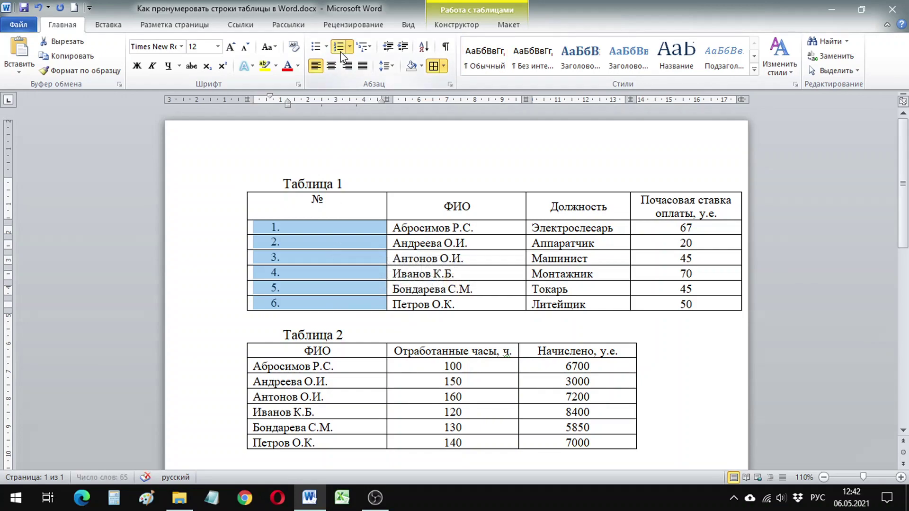
pyautogui.click(357, 186)
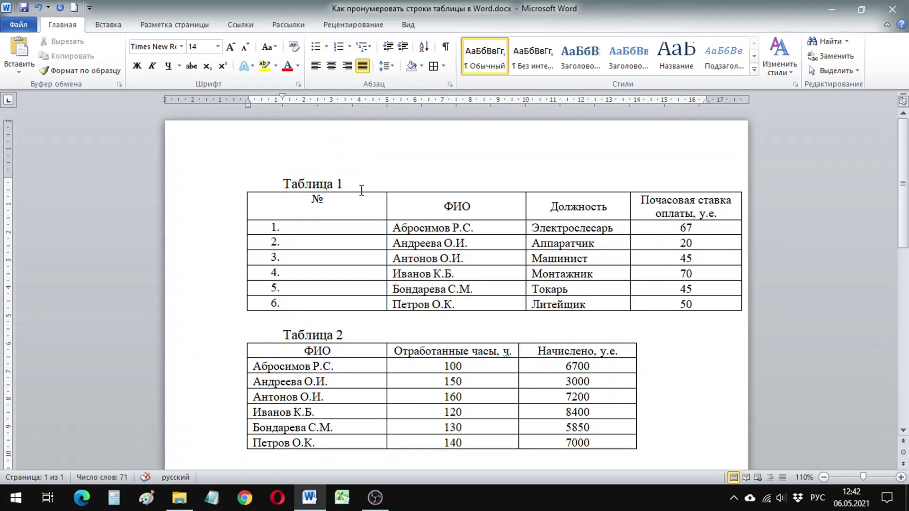
# - Narrow Table 1's №, ФИО and Должность columns and pull in its right edge
pyautogui.moveTo(387, 211); pyautogui.dragTo(300, 224)
pyautogui.moveTo(525, 209); pyautogui.dragTo(422, 219)
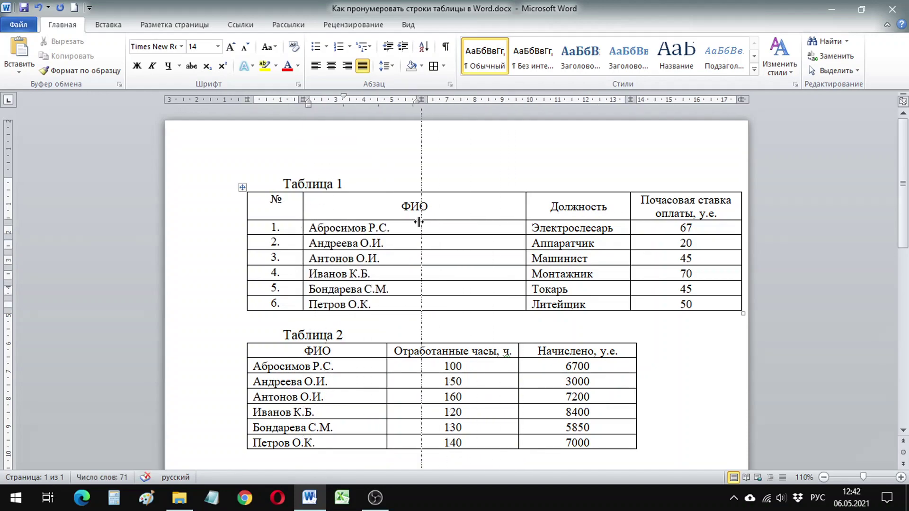
pyautogui.moveTo(630, 211); pyautogui.dragTo(532, 217)
pyautogui.moveTo(802, 216); pyautogui.dragTo(665, 216)
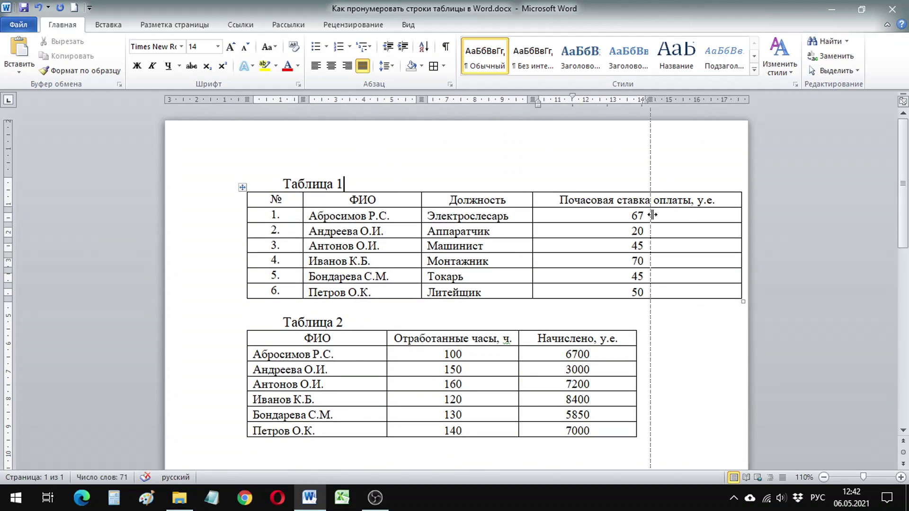
# - Center the № header vertically in its cell with Cell Alignment > Align Center
pyautogui.click(255, 204)
pyautogui.rightClick(287, 200)
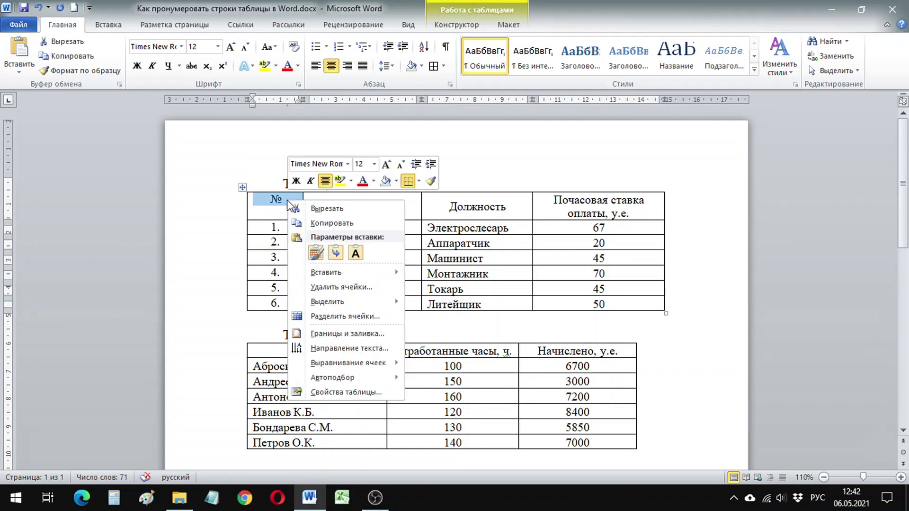
pyautogui.click(424, 377)
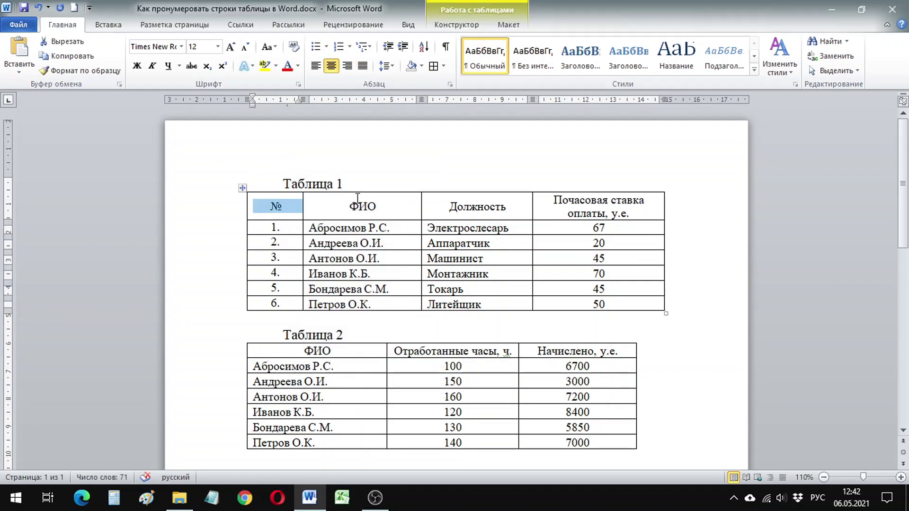
pyautogui.click(357, 180)
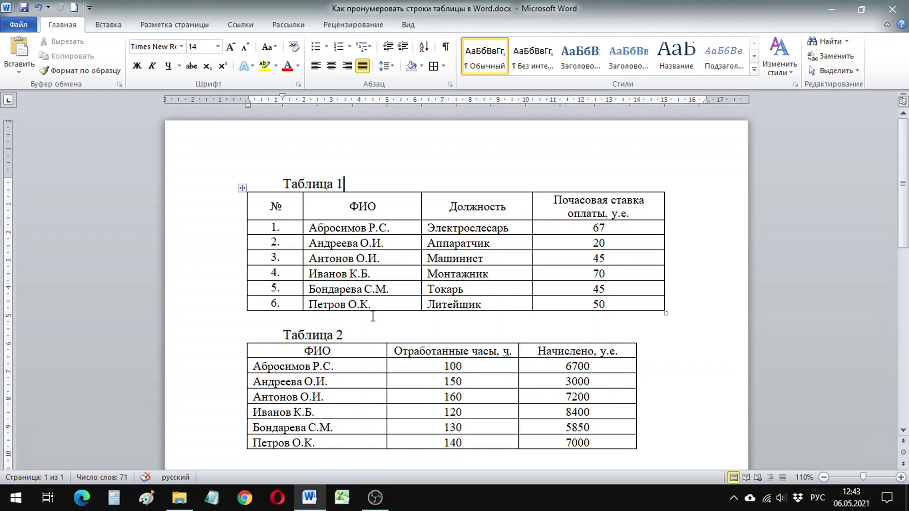
pyautogui.moveTo(279, 365)
pyautogui.moveTo(279, 367); pyautogui.dragTo(294, 440)
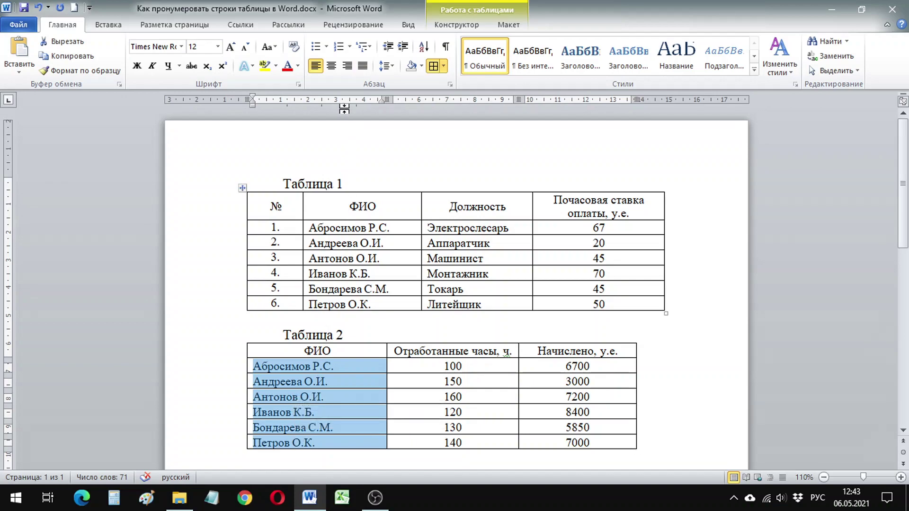
# - Apply numbering to Table 2's six ФИО names, which continue from 7. to 12
pyautogui.click(340, 47)
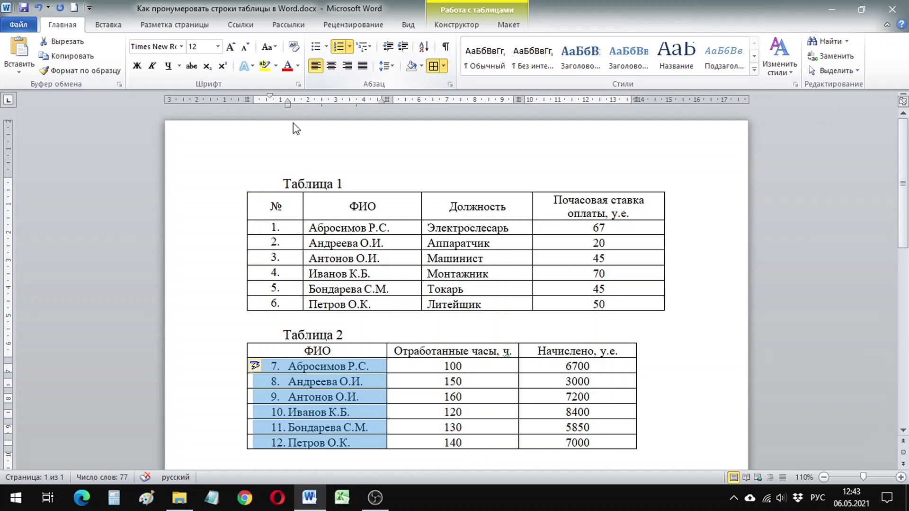
pyautogui.moveTo(440, 398)
pyautogui.moveTo(321, 429)
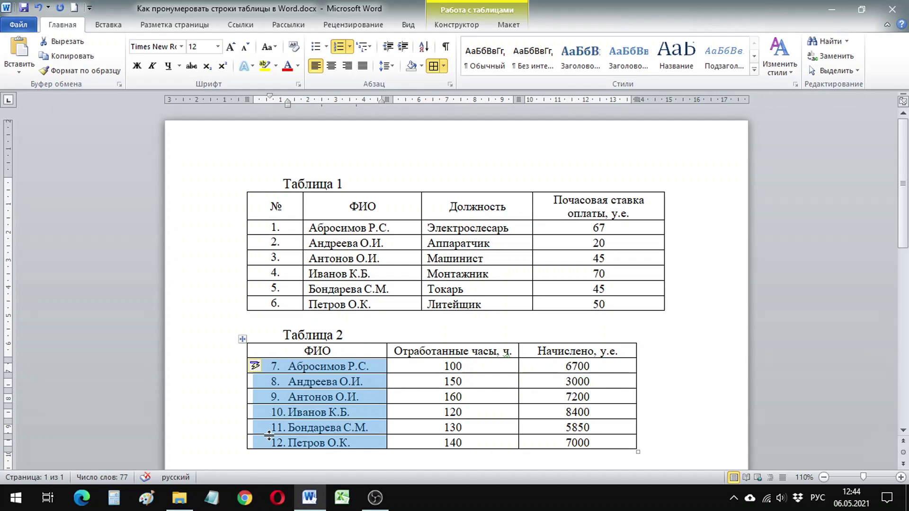
pyautogui.click(299, 367)
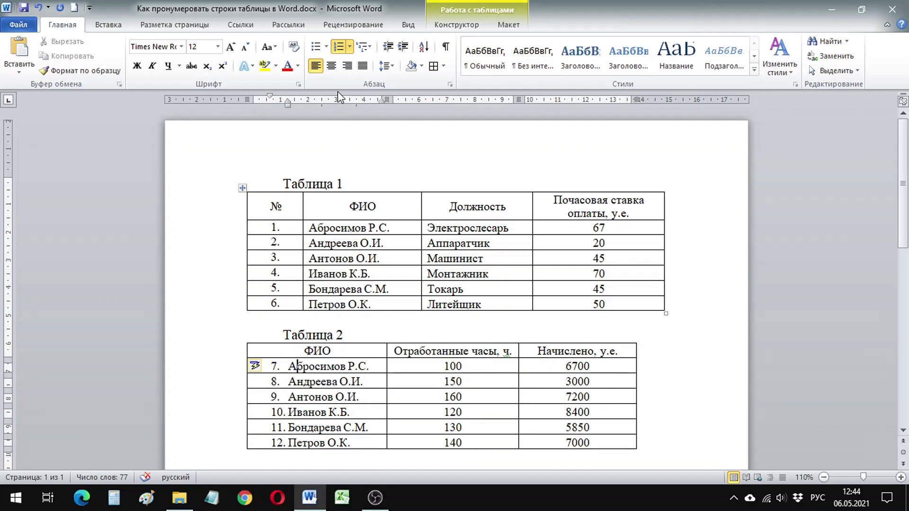
pyautogui.click(350, 47)
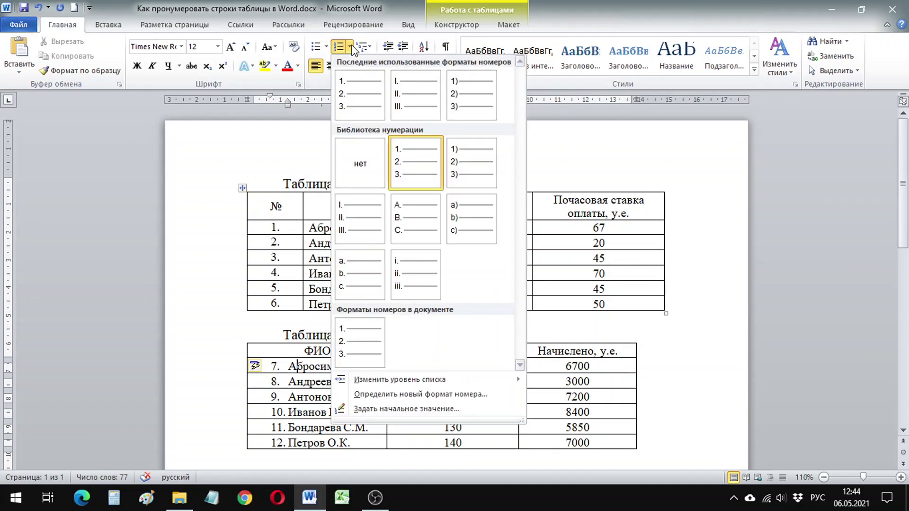
# - Use Set Numbering Value to start a new list at 1 for Table 2's names
pyautogui.click(372, 410)
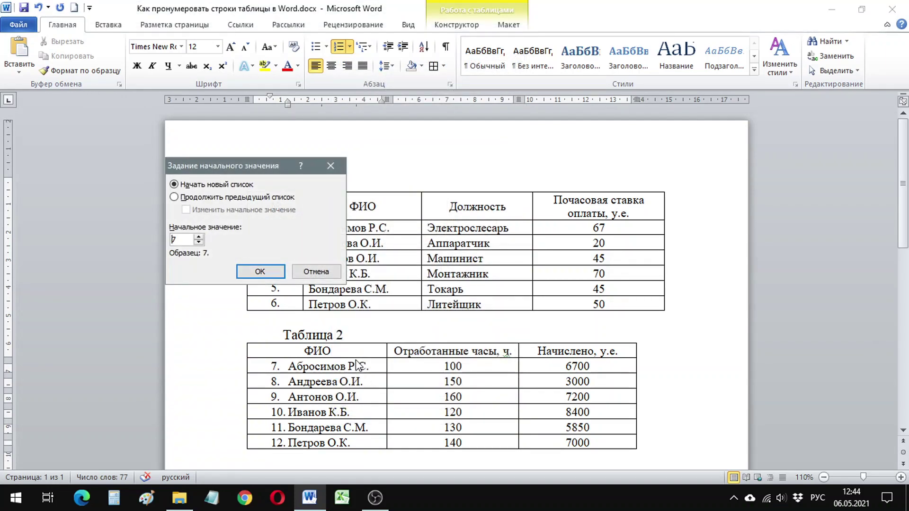
pyautogui.moveTo(246, 172)
pyautogui.mouseDown()
pyautogui.moveTo(284, 178)
pyautogui.moveTo(439, 159)
pyautogui.mouseUp()
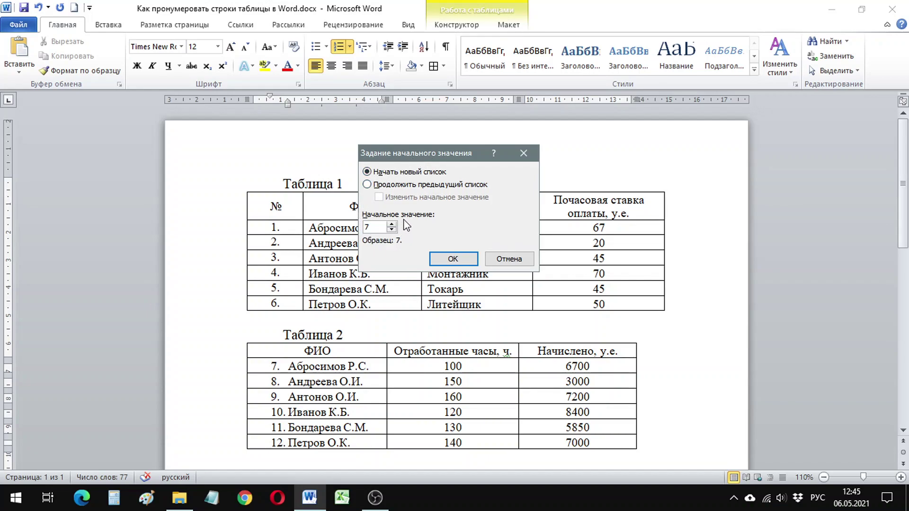
pyautogui.write('1')
pyautogui.click(453, 258)
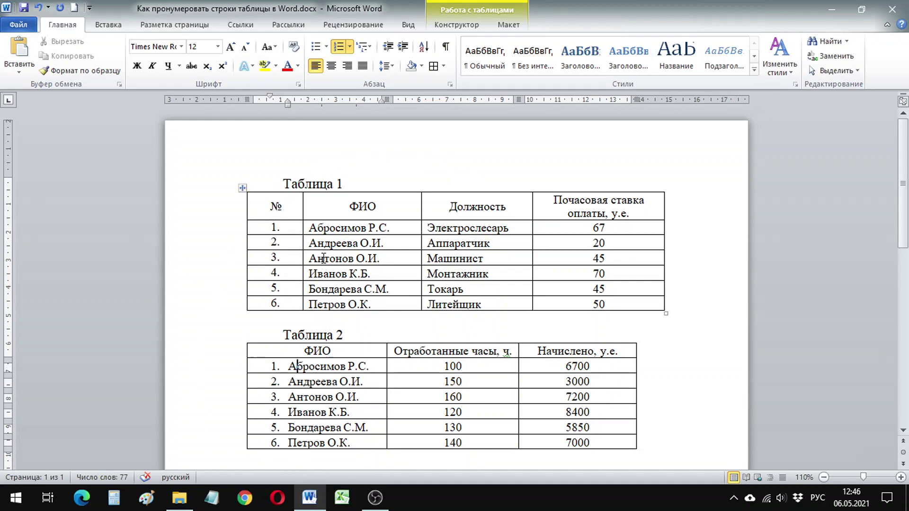
# - Delete two entire rows from Table 1 and insert an empty row above row 4 in Table 2
pyautogui.moveTo(324, 258); pyautogui.dragTo(344, 273)
pyautogui.rightClick(345, 273)
pyautogui.click(416, 361)
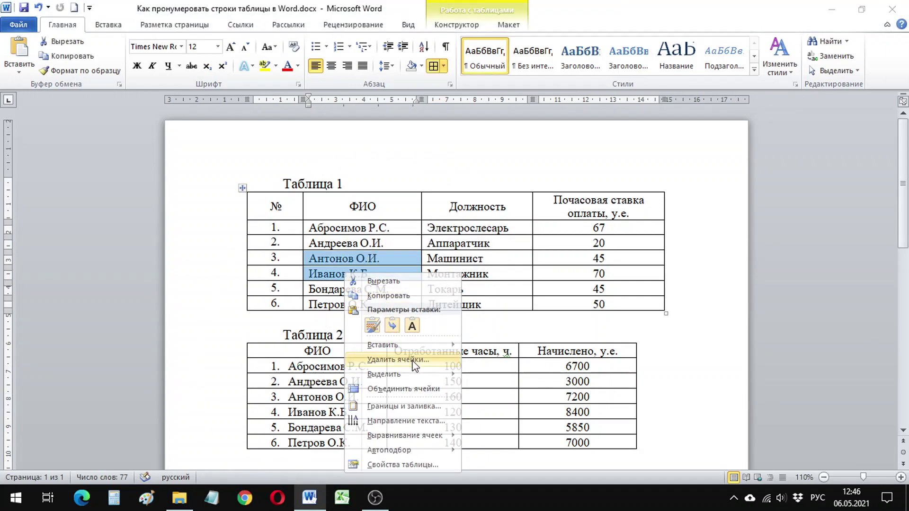
pyautogui.click(412, 262)
pyautogui.click(403, 295)
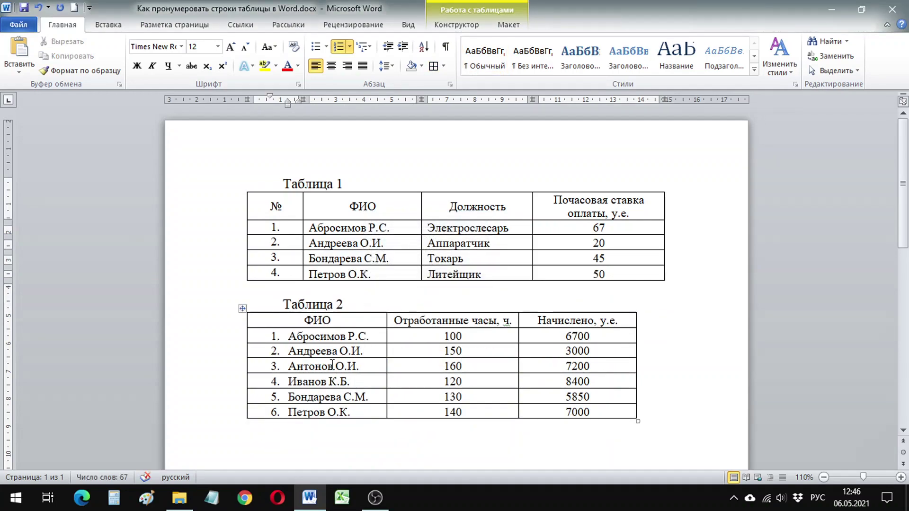
pyautogui.rightClick(308, 383)
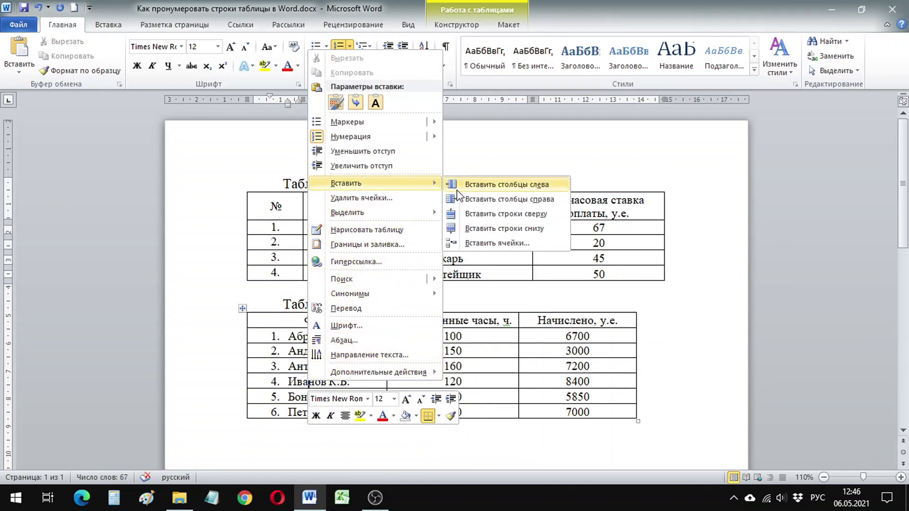
pyautogui.click(476, 215)
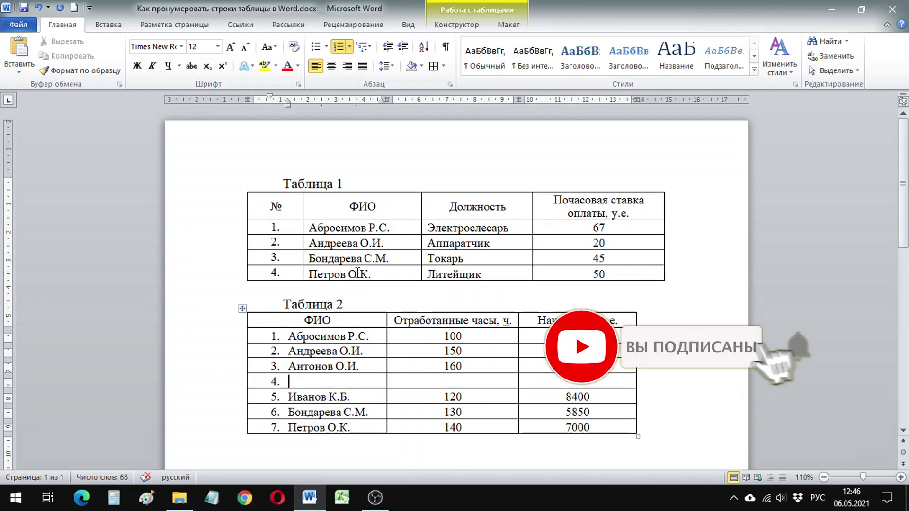